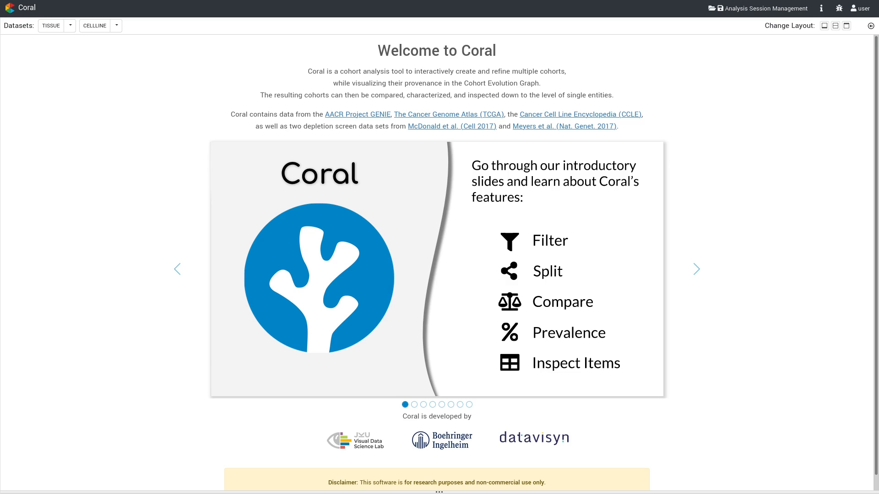
Load the GENIE public tissue dataset and display the Tumortype distribution of its cohort for filtering
left_click(70, 26)
left_click(77, 85)
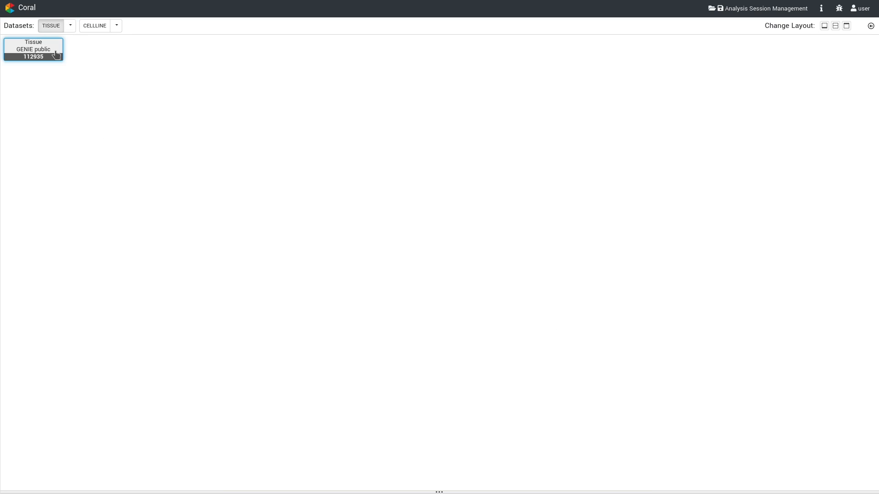
left_click(56, 55)
left_click(300, 328)
left_click(346, 258)
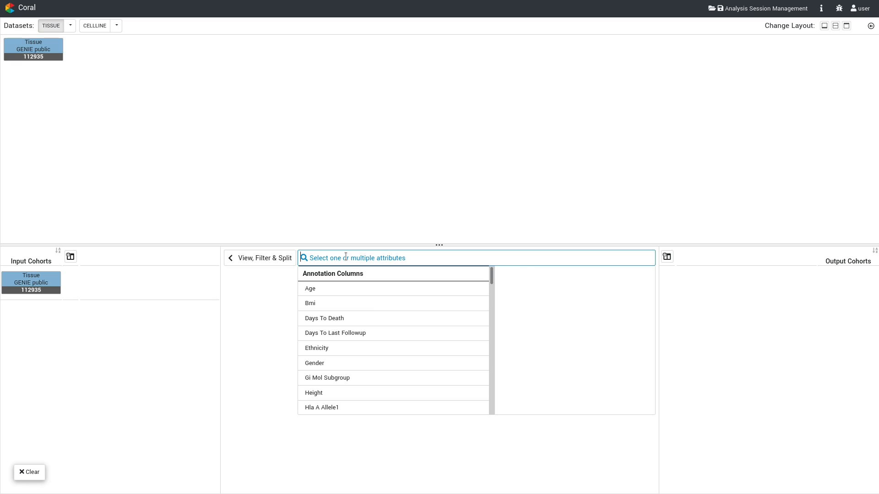
scroll(367, 311, "down", 5)
scroll(368, 311, "down", 3)
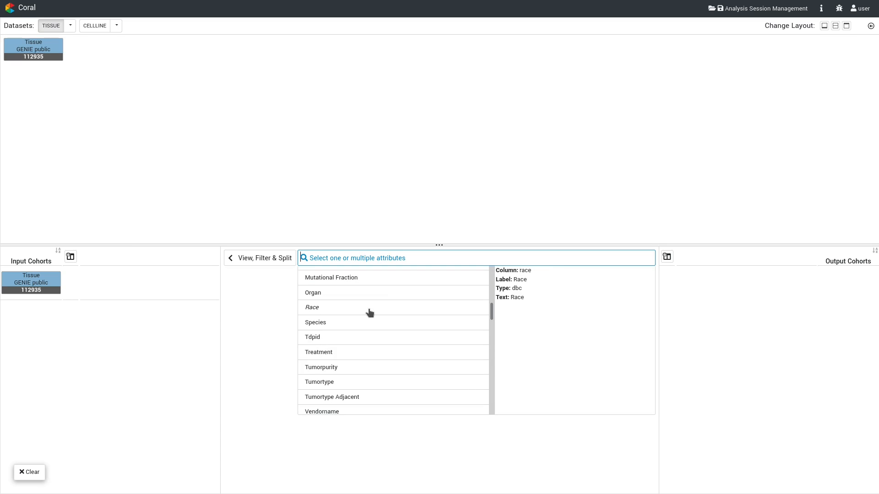
left_click(338, 387)
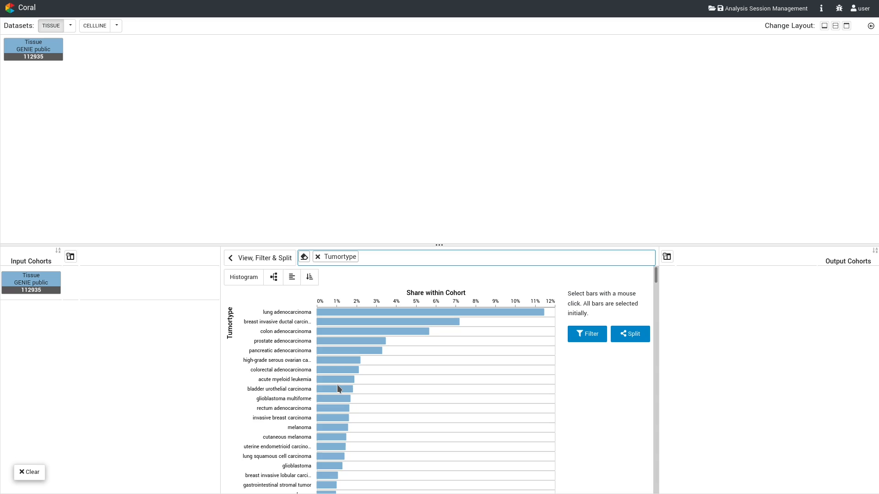
Filter the cohort to lung adenocarcinoma, lung squamous cell carcinoma and non-small cell lung cancer, and add the result to the cohort graph
left_click(485, 314)
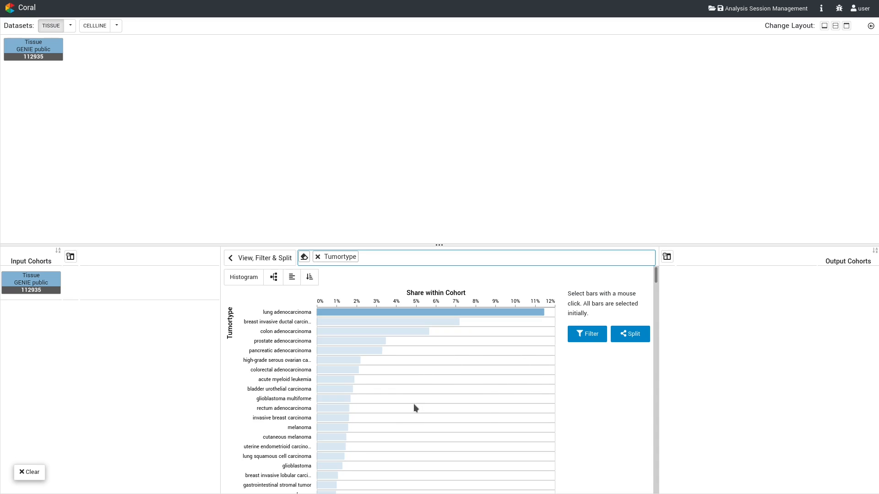
left_click(339, 457)
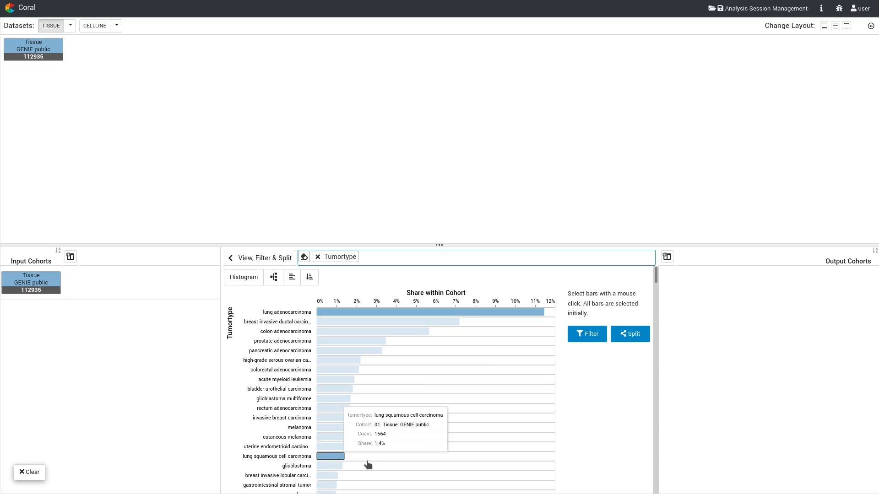
scroll(366, 462, "down", 3)
left_click(328, 405)
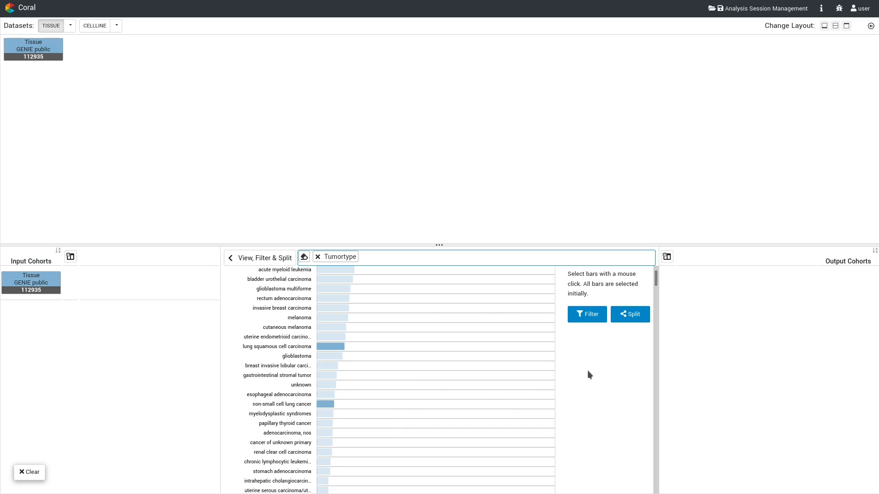
left_click(596, 316)
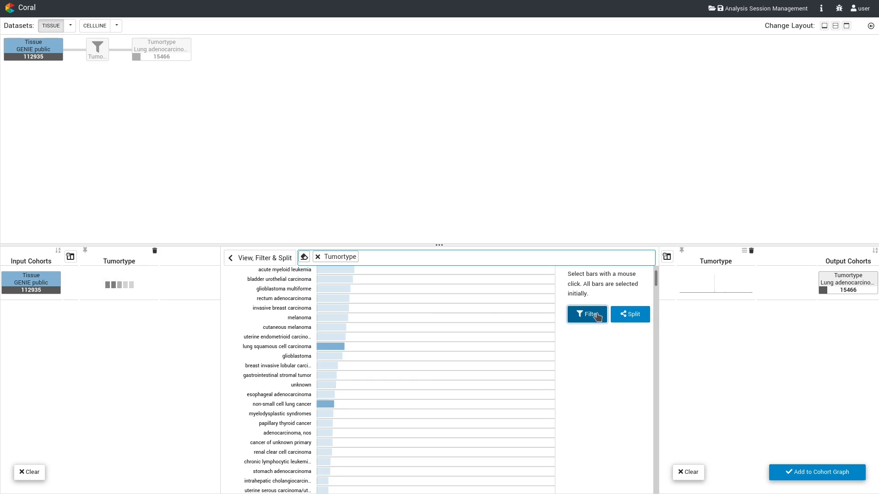
left_click(795, 473)
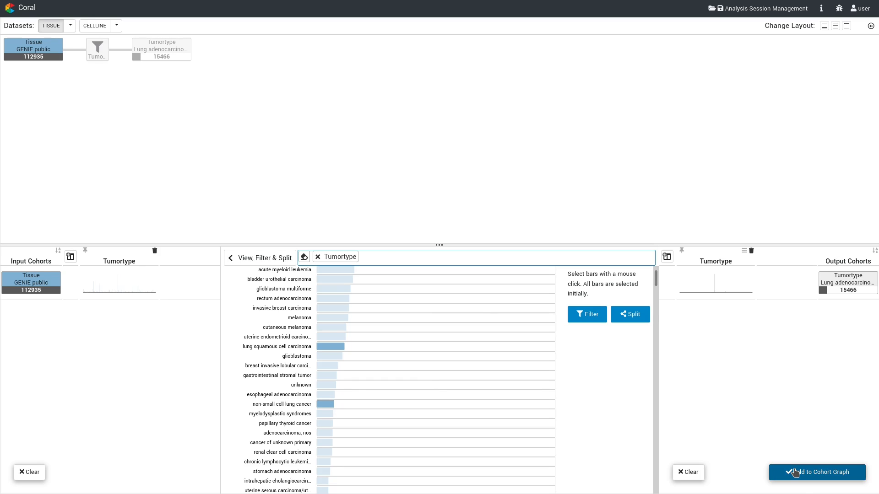
Filter the full GENIE public cohort by Tumortype to colon, colorectal and rectum adenocarcinoma, and add the result to the cohort graph
left_click(17, 42)
left_click(361, 260)
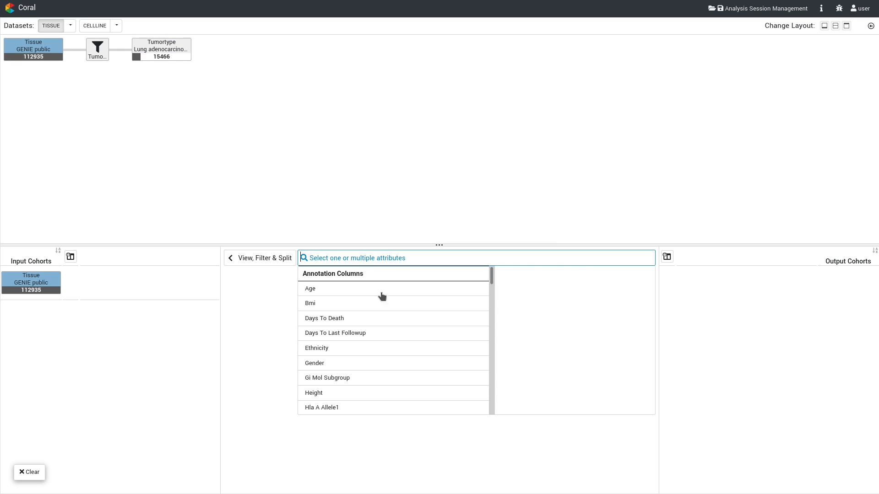
scroll(389, 333, "down", 10)
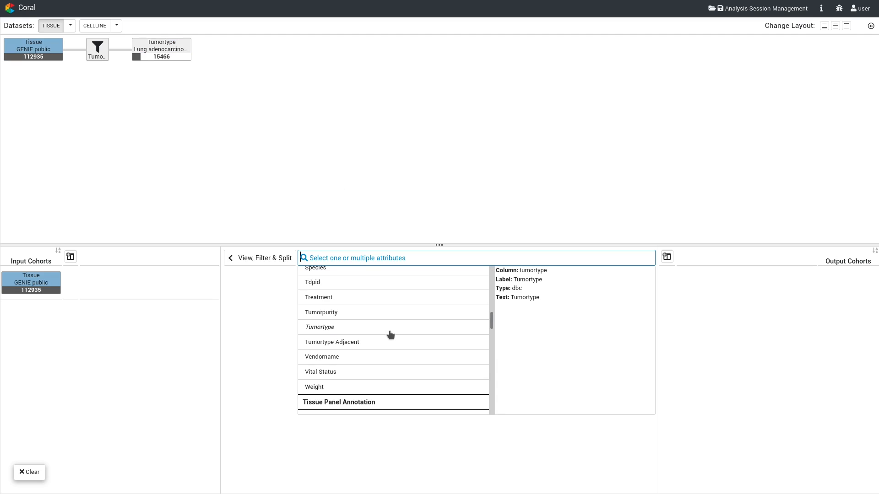
left_click(390, 334)
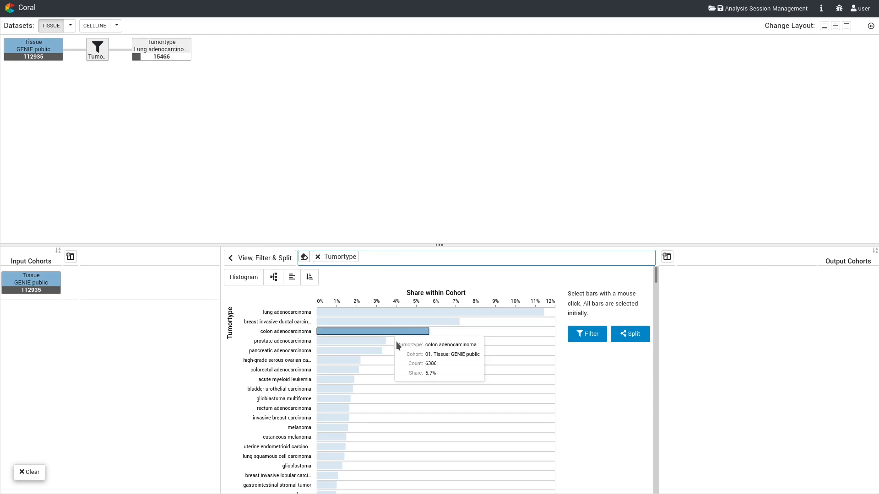
left_click(353, 370)
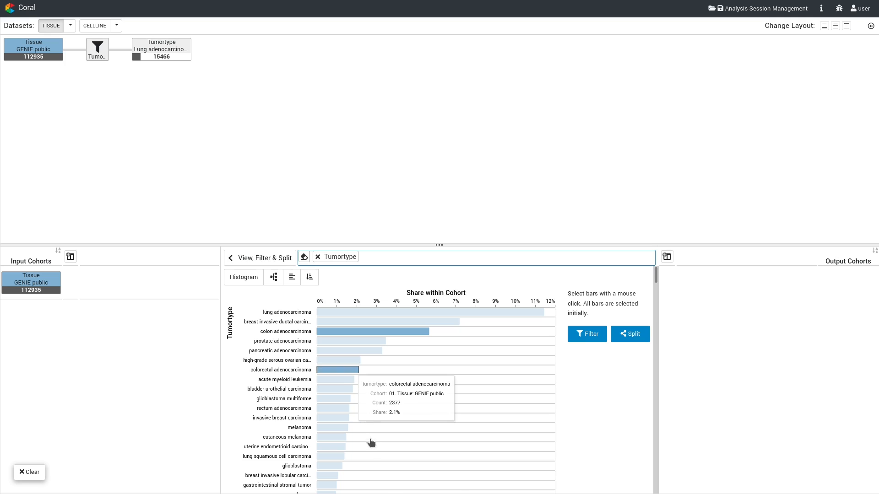
left_click(343, 408)
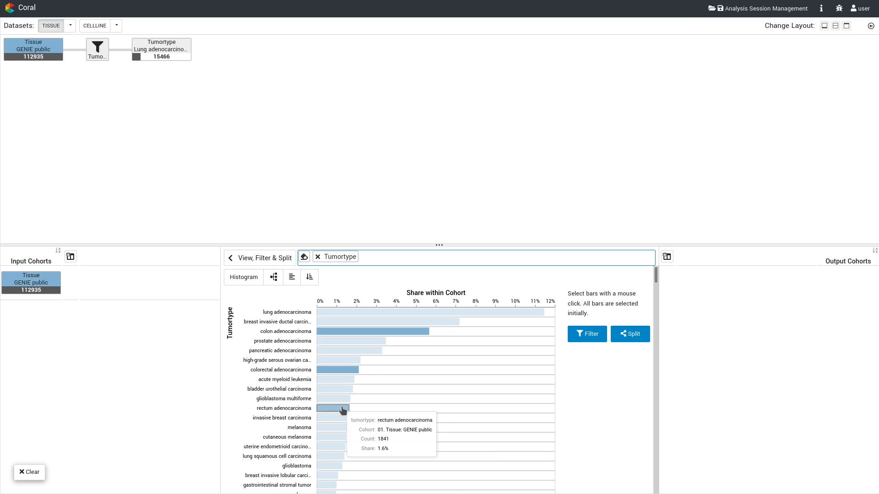
left_click(588, 341)
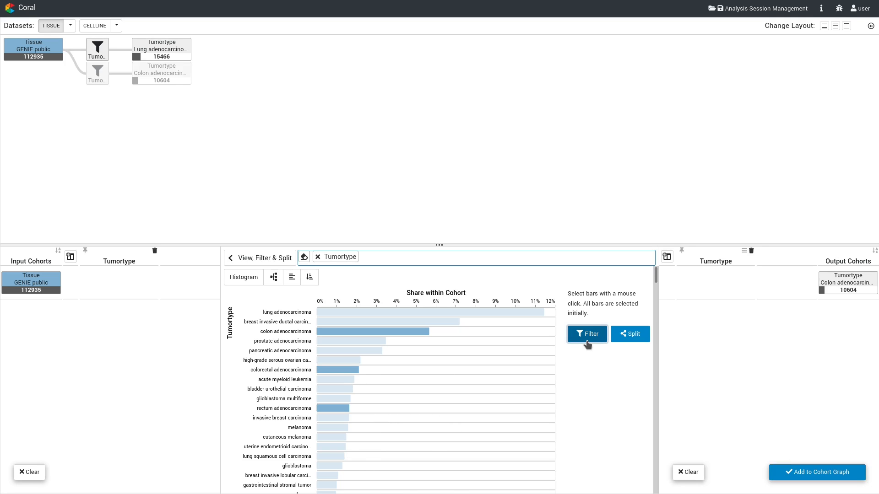
left_click(789, 467)
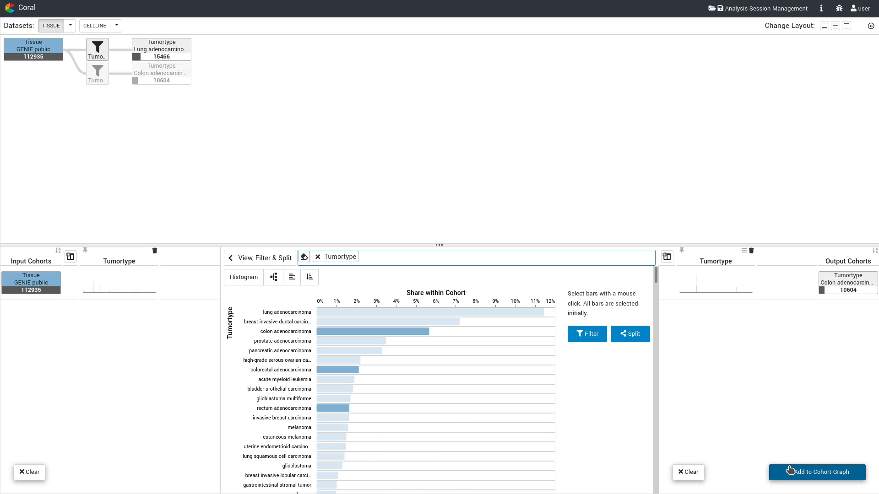
left_click(789, 470)
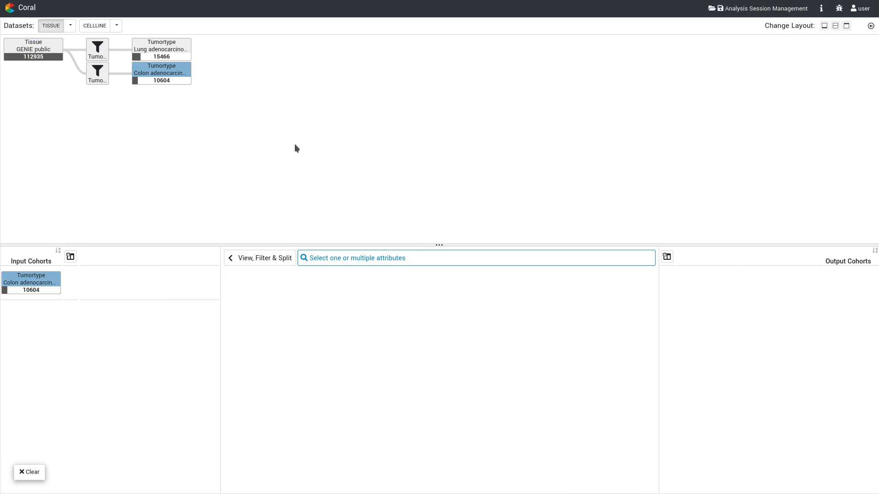
Include the lung cancer cohort alongside the colon cohort and view the Age distribution of both
left_click(171, 51)
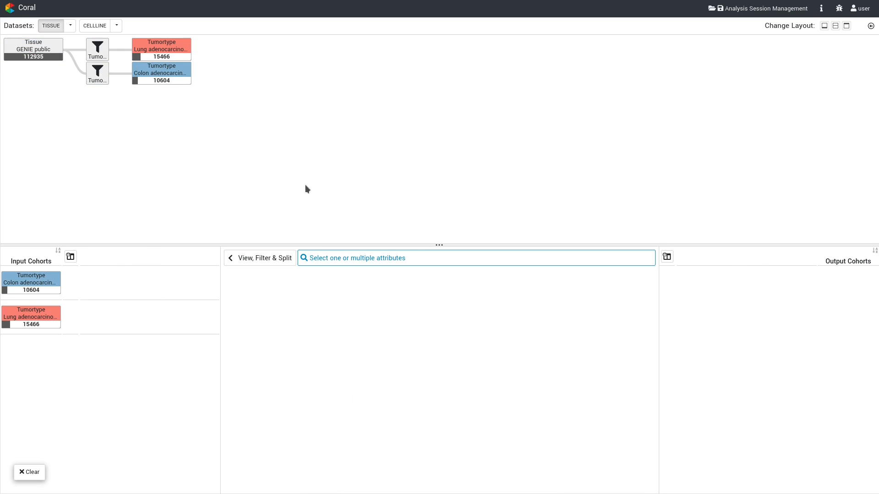
left_click(345, 257)
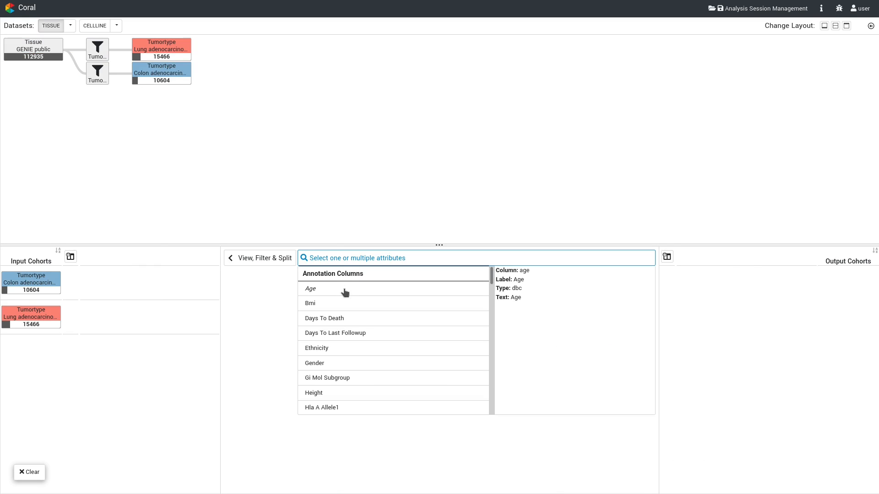
left_click(345, 290)
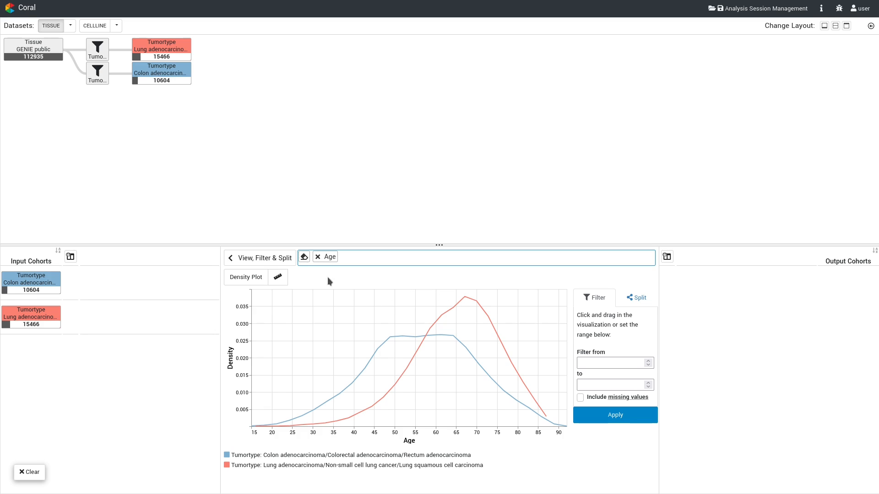
Compare the colon and lung cohorts by Age and Gender, and show the details of their Gender difference
left_click(286, 261)
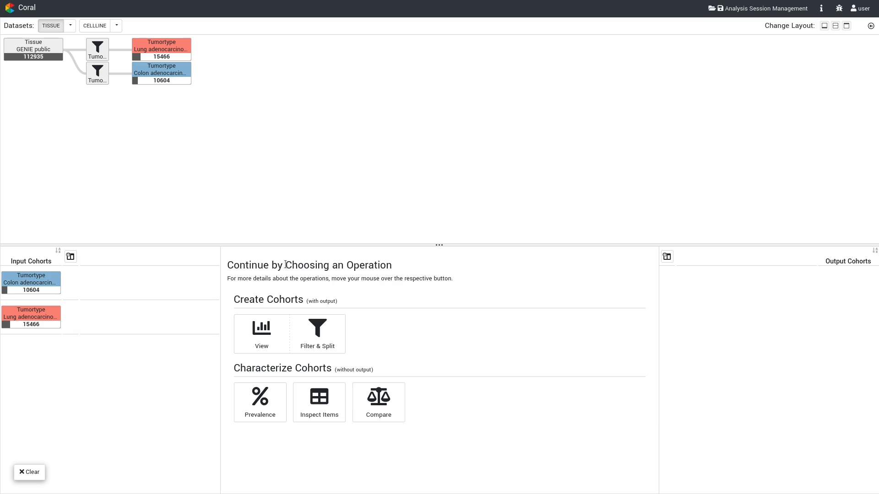
left_click(376, 401)
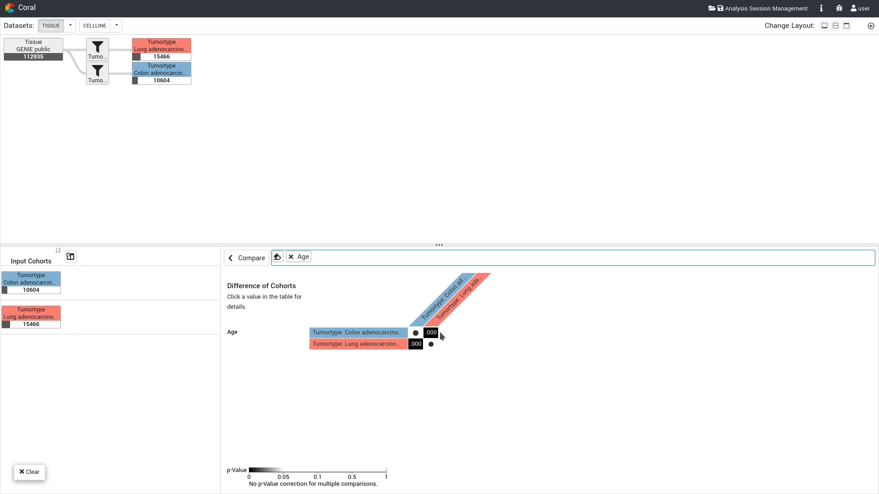
left_click(384, 258)
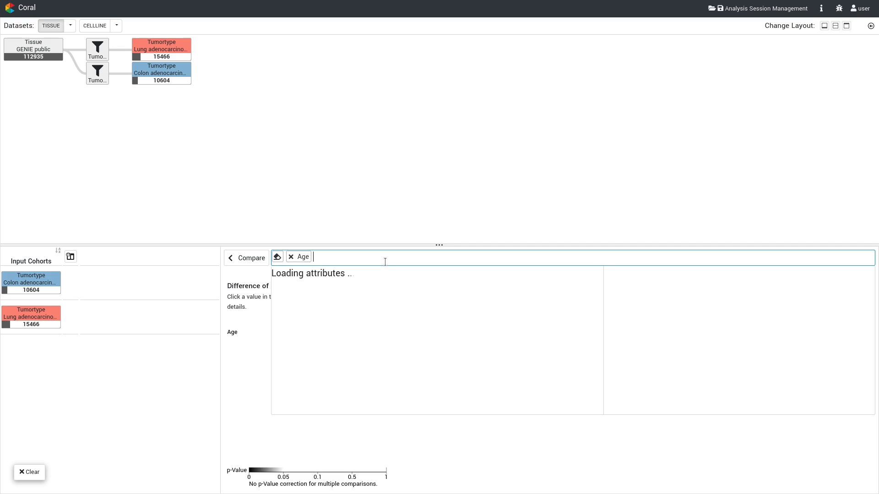
left_click(346, 363)
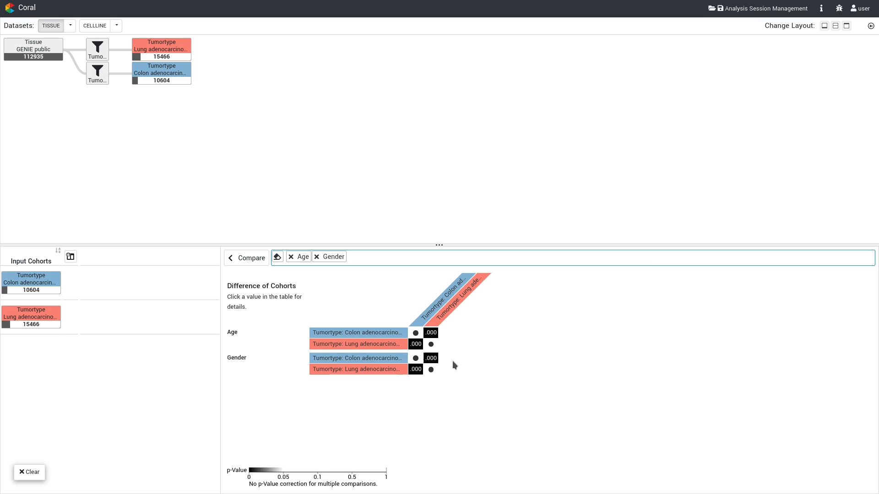
left_click(431, 359)
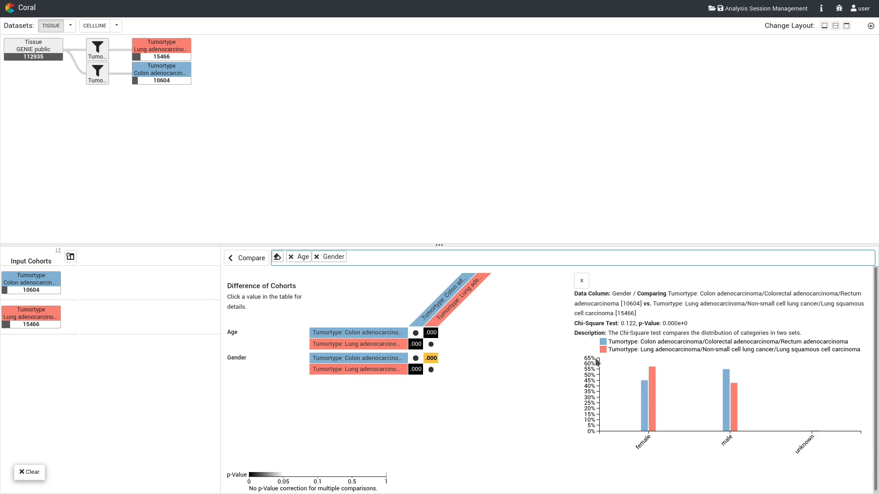
Return to Filter & Split with only the lung cohort as input and replace the Age and Gender attributes with Race
left_click(256, 259)
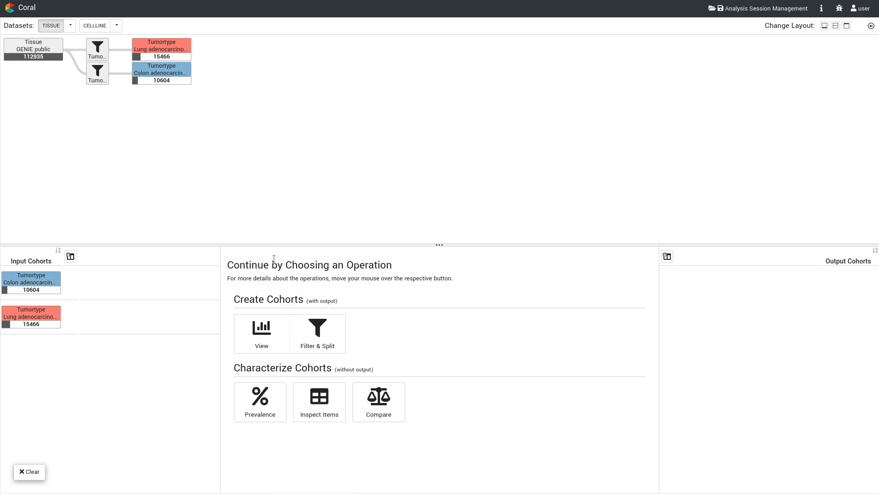
left_click(322, 330)
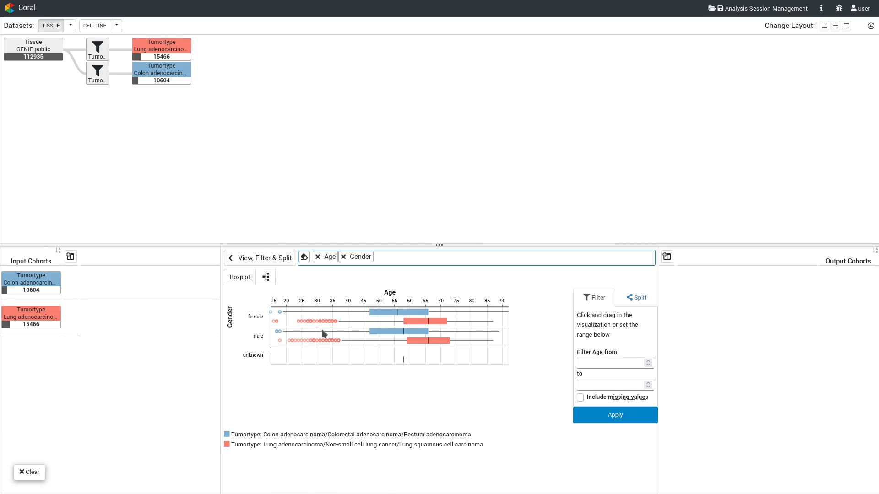
left_click(161, 50)
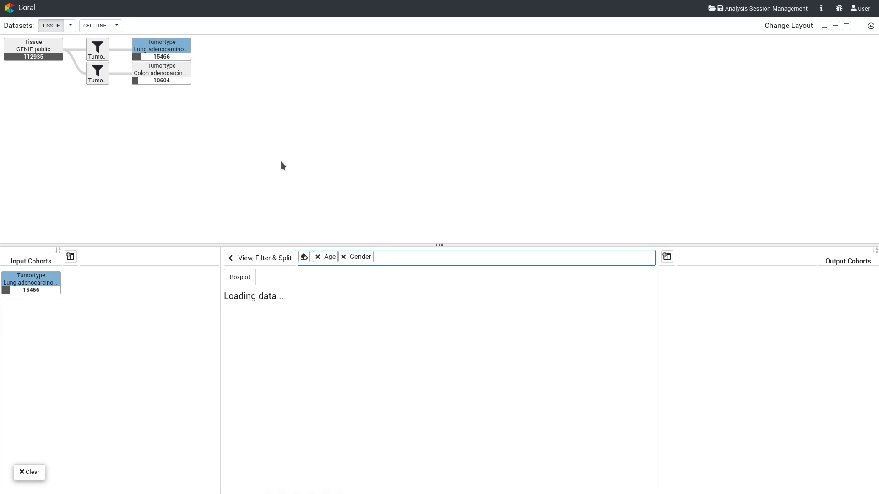
left_click(304, 258)
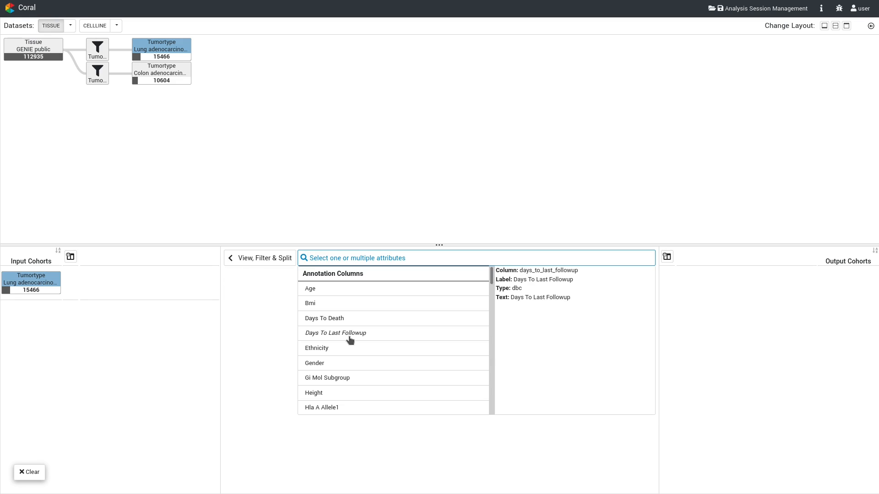
scroll(349, 359, "down", 5)
left_click(350, 363)
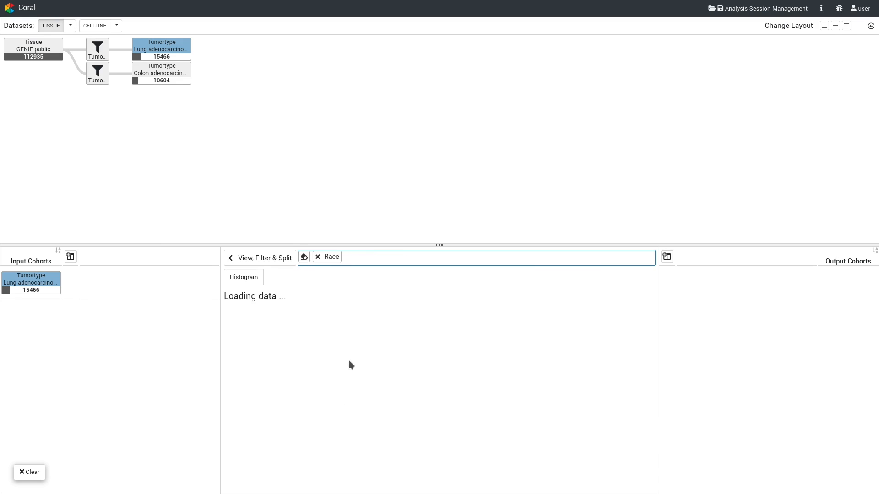
Split the lung cohort by Race into white, asian and black subcohorts, and add them to the cohort graph
left_click(308, 315)
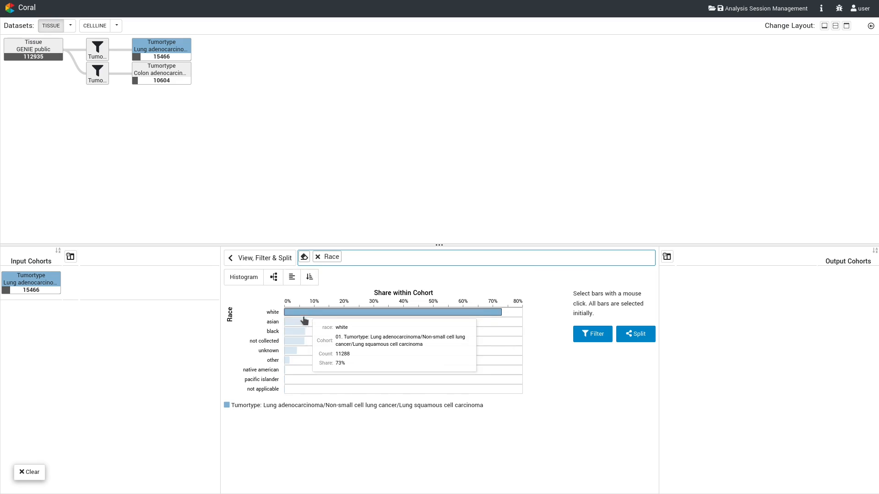
left_click(303, 323)
left_click(301, 333)
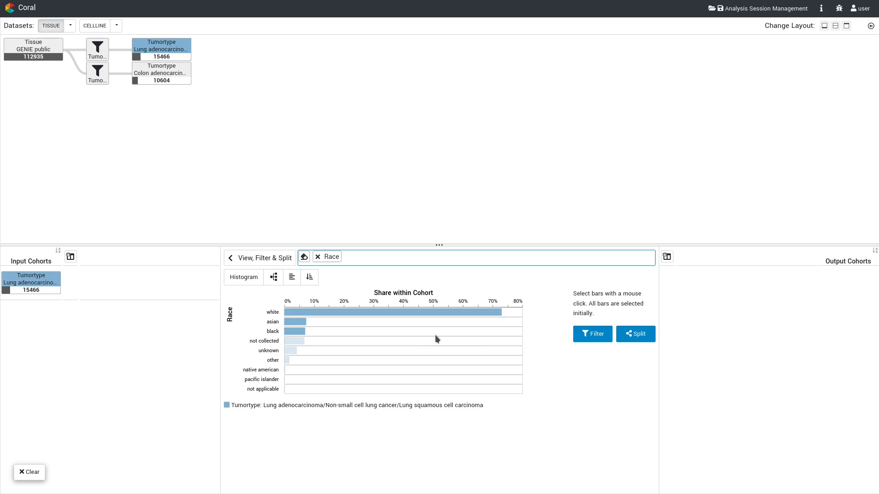
left_click(627, 340)
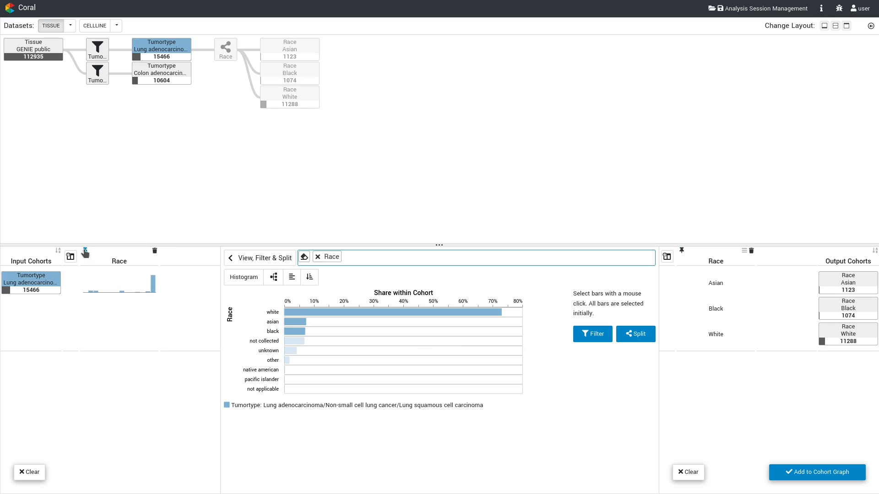
left_click(797, 471)
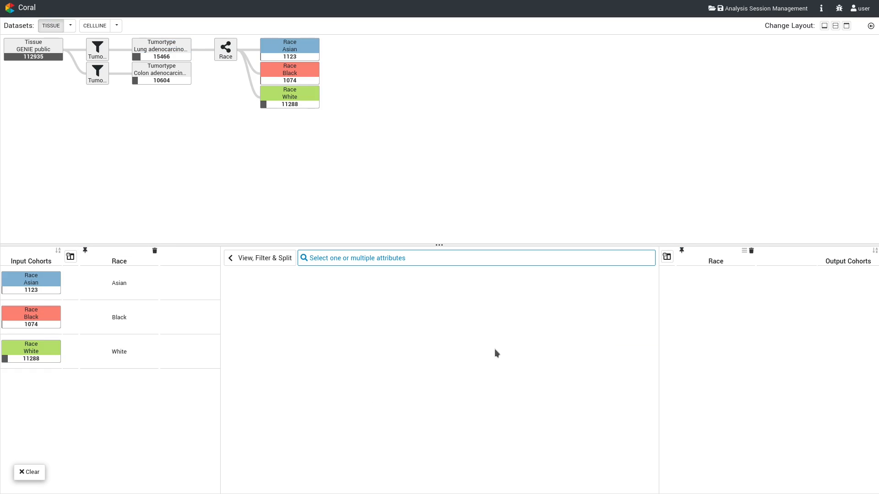
Split the asian, black and white lung subcohorts by Gender and add the resulting female and male cohorts to the cohort graph
left_click(340, 259)
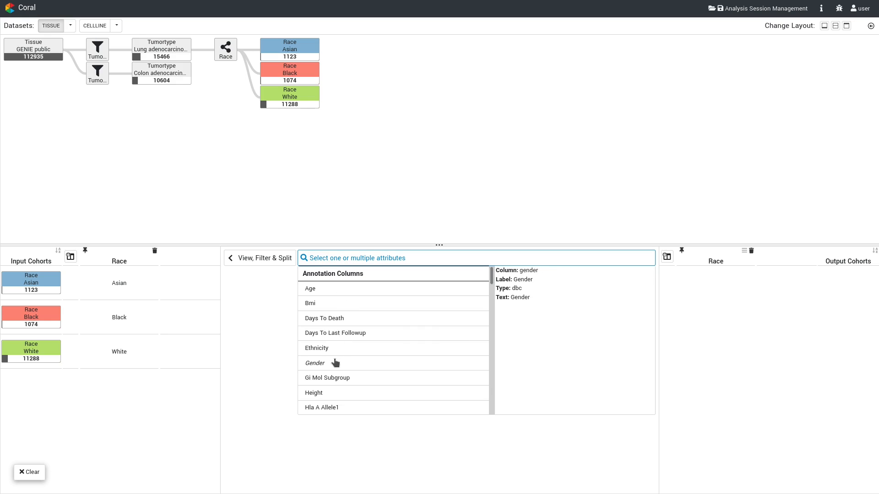
left_click(334, 359)
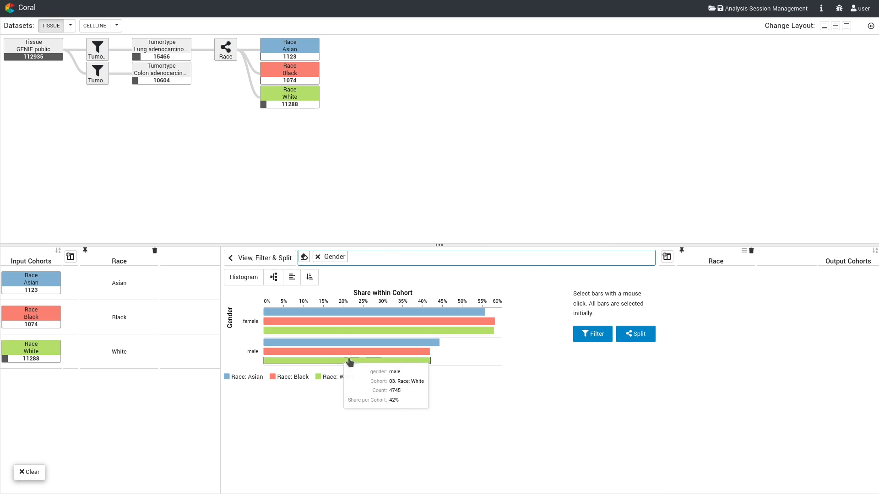
left_click(642, 344)
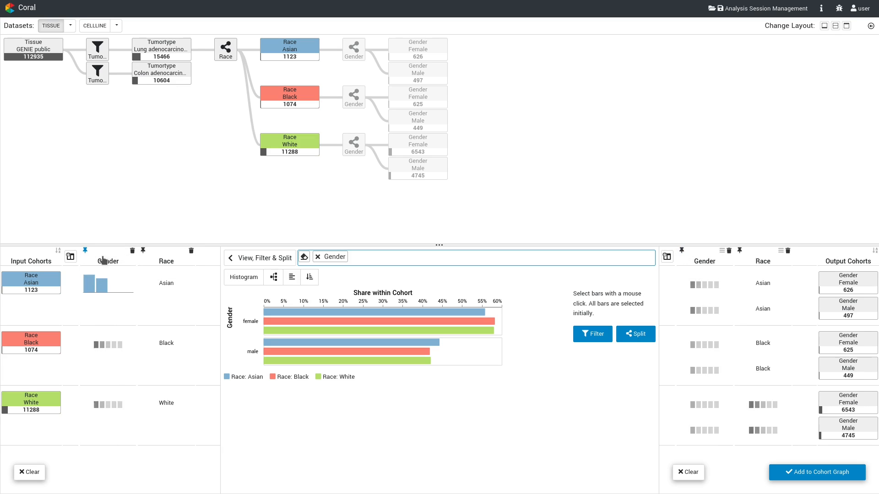
left_click(788, 474)
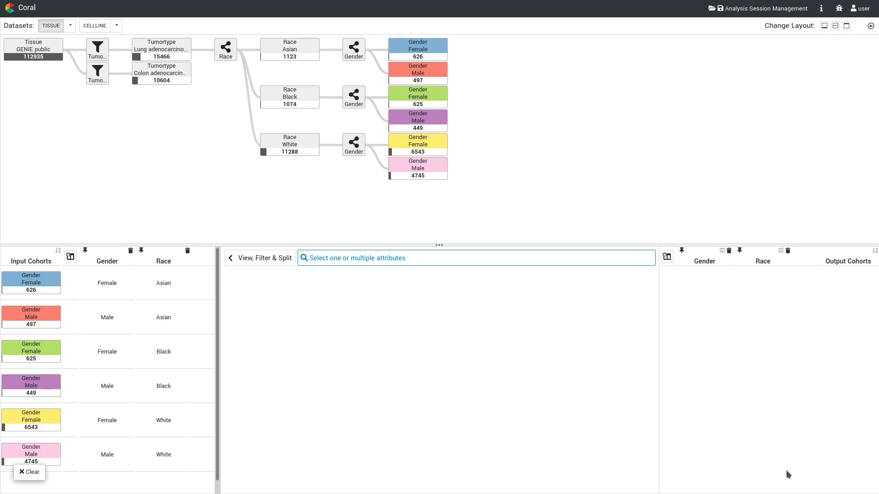
Search for the gene KRAS and show its AA Mutation distribution across the six race and gender cohorts
left_click(355, 259)
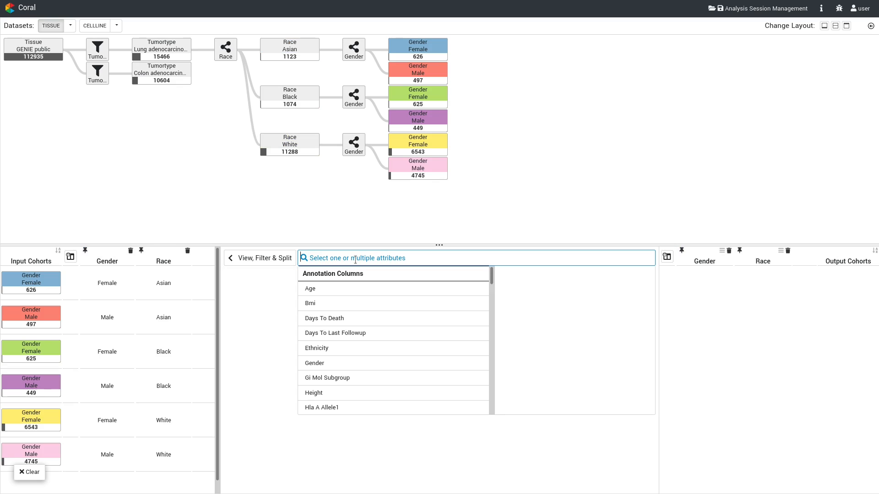
type("kras")
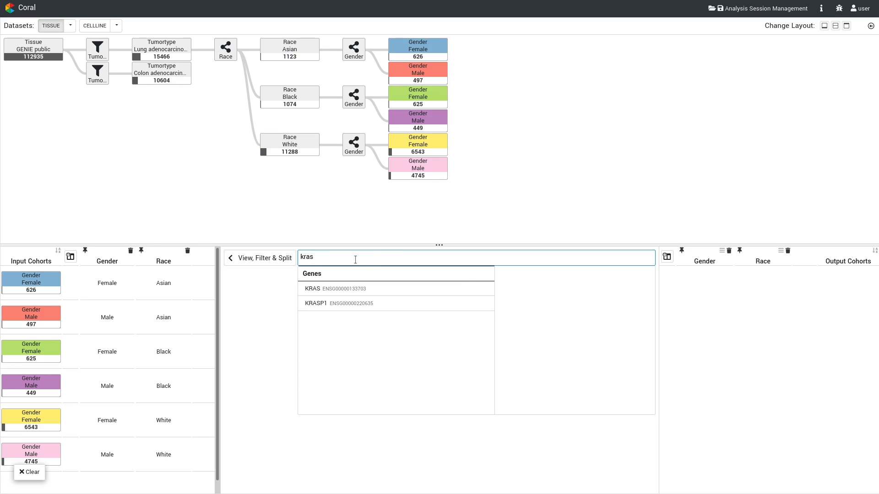
mouse_move(467, 289)
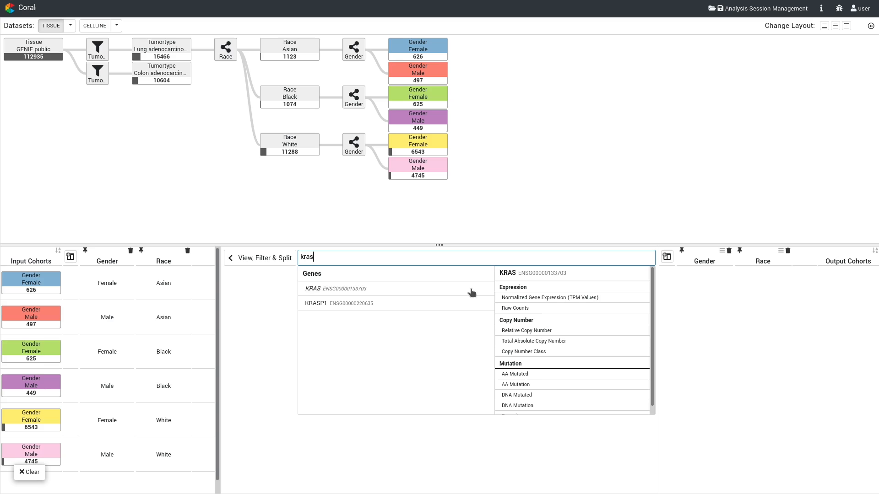
left_click(543, 385)
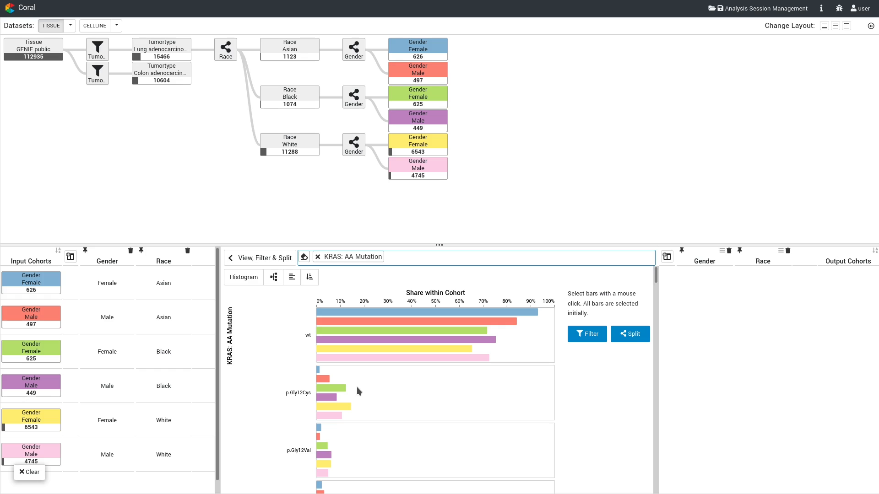
Filter all six cohorts to the KRAS mutation p.Gly12Cys and add the filtered cohorts to the cohort graph
left_click(318, 371)
left_click_drag(319, 371, 322, 415)
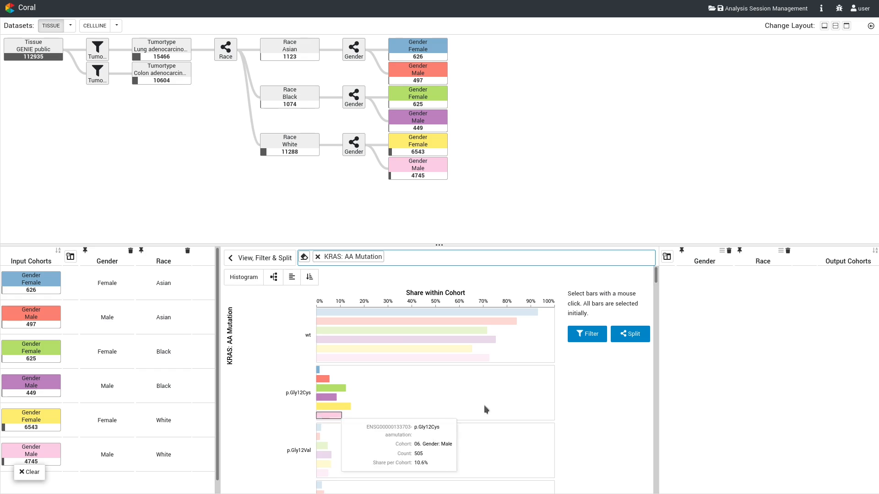
left_click(590, 338)
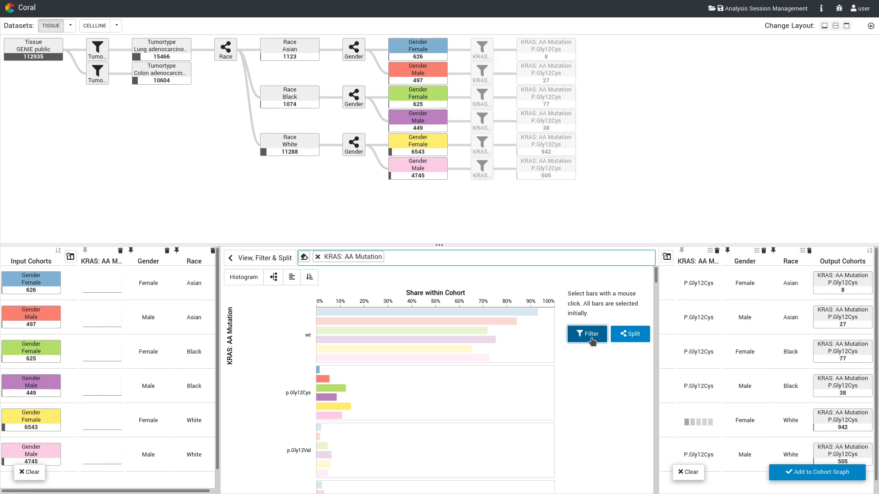
left_click(795, 472)
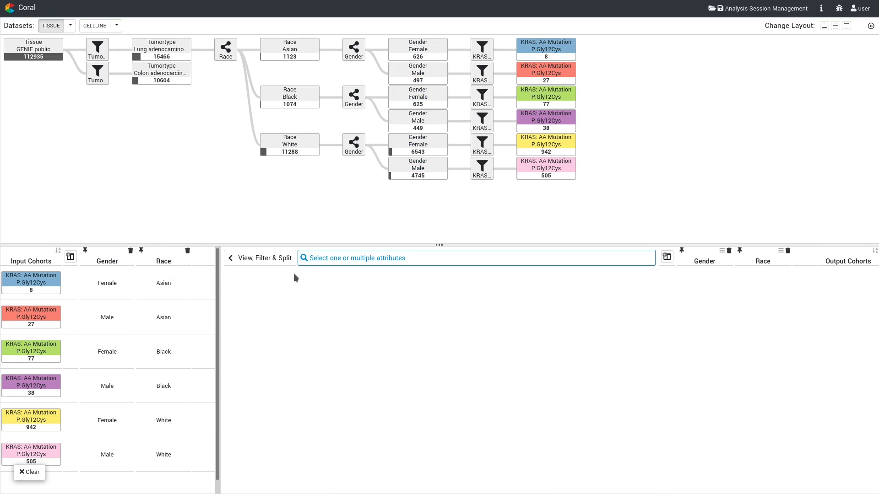
Open the Prevalence view and define the Asian female cohort's reference by Tumortype, Race and Gender, without the KRAS AA Mutation
left_click(277, 258)
left_click(271, 397)
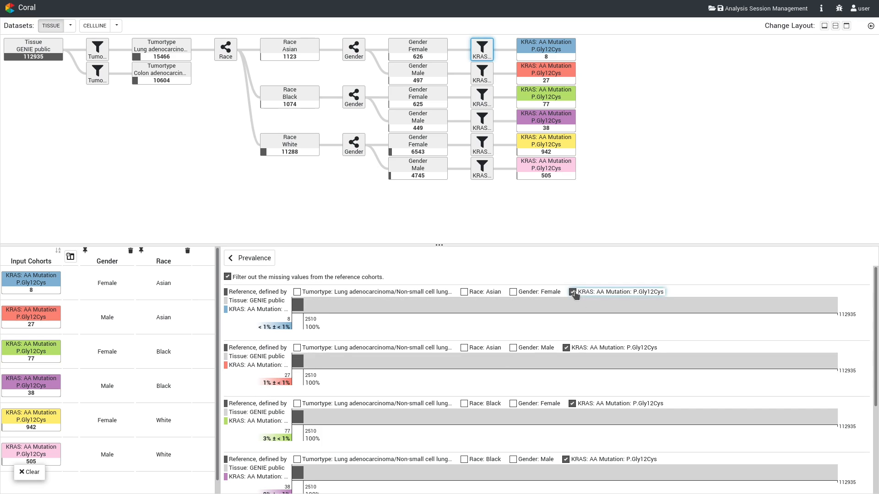
left_click(514, 292)
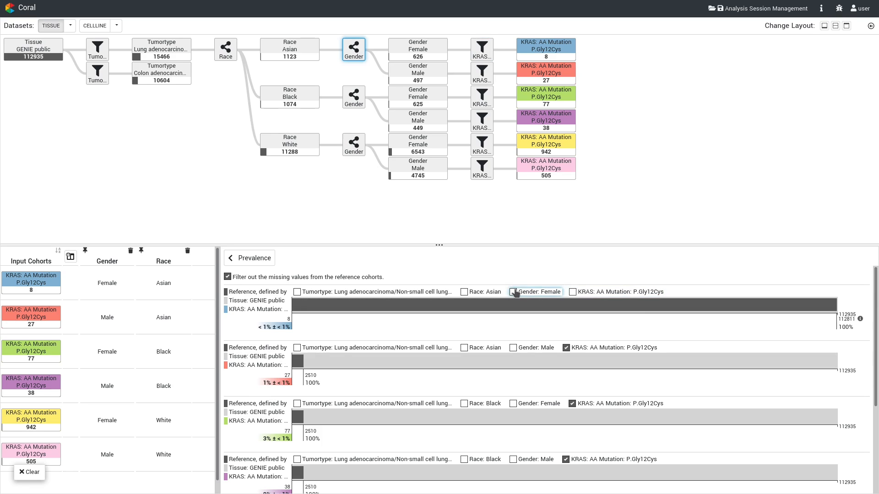
left_click(465, 292)
left_click(375, 293)
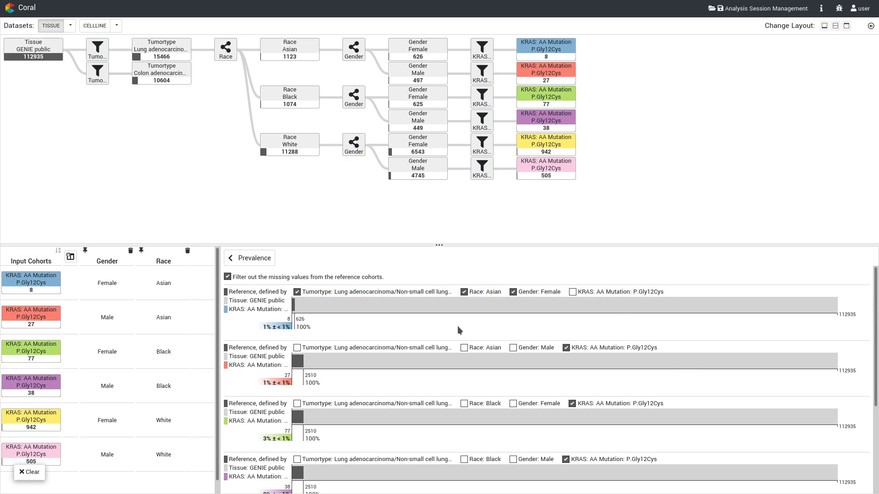
Include Gender: Male in the reference definition of the Asian male cohort
left_click(513, 348)
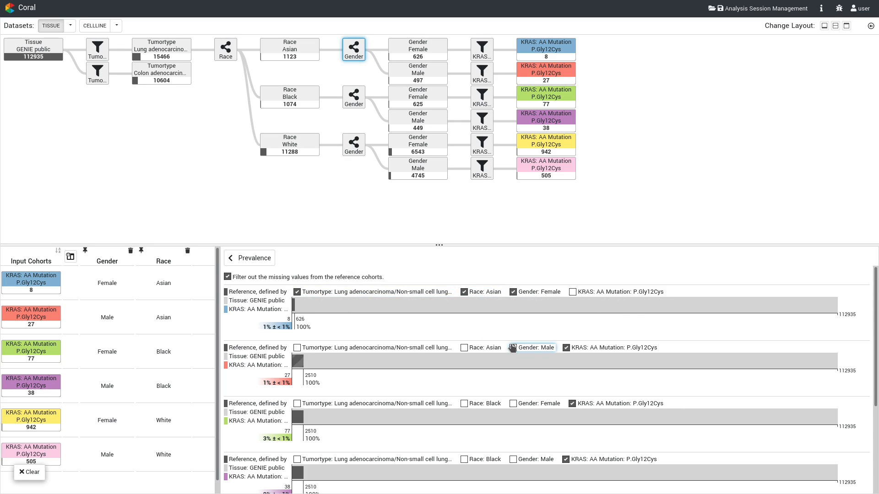